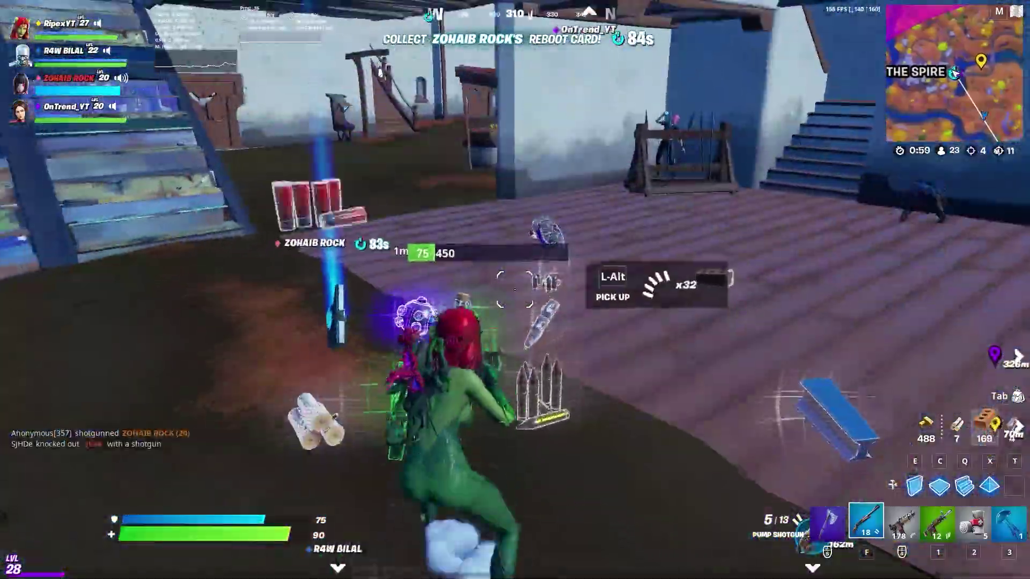
Build brick walls around the player for cover.
key("e")
left_click(515, 290)
left_click(515, 289)
left_click(515, 290)
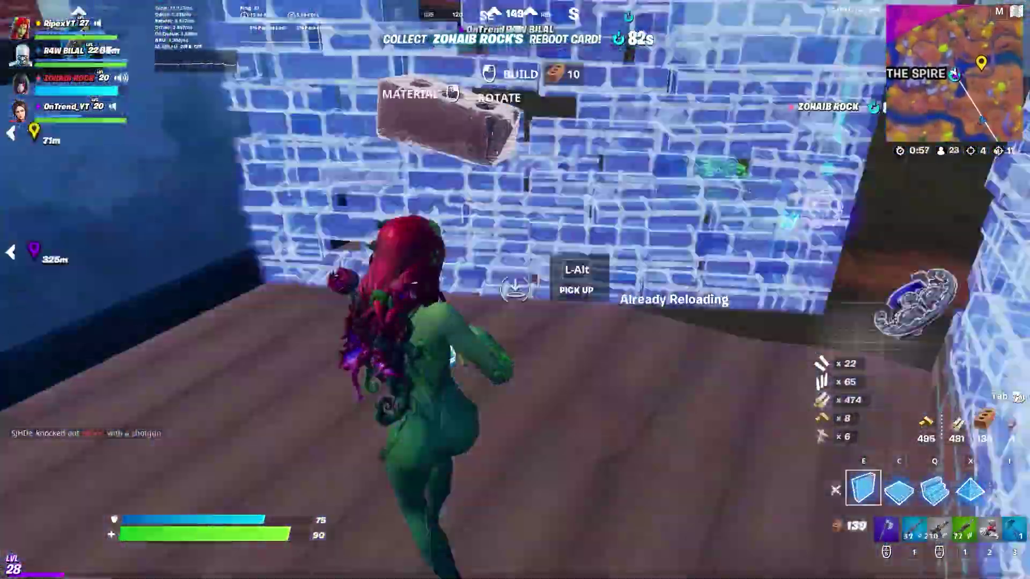
Swap from the pump shotgun to the rifle and fire at the enemy.
key("f")
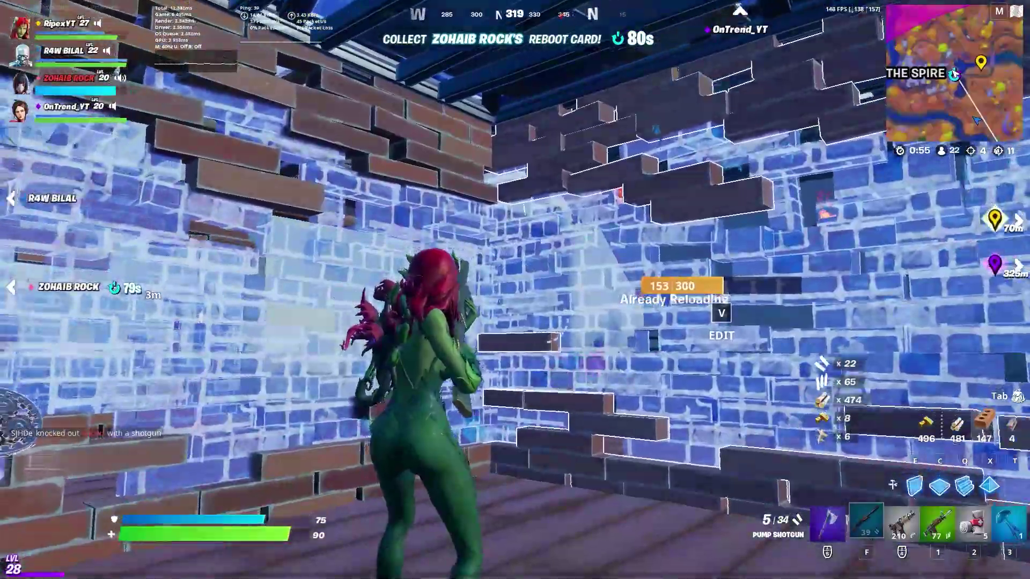
key("3")
left_click(515, 290)
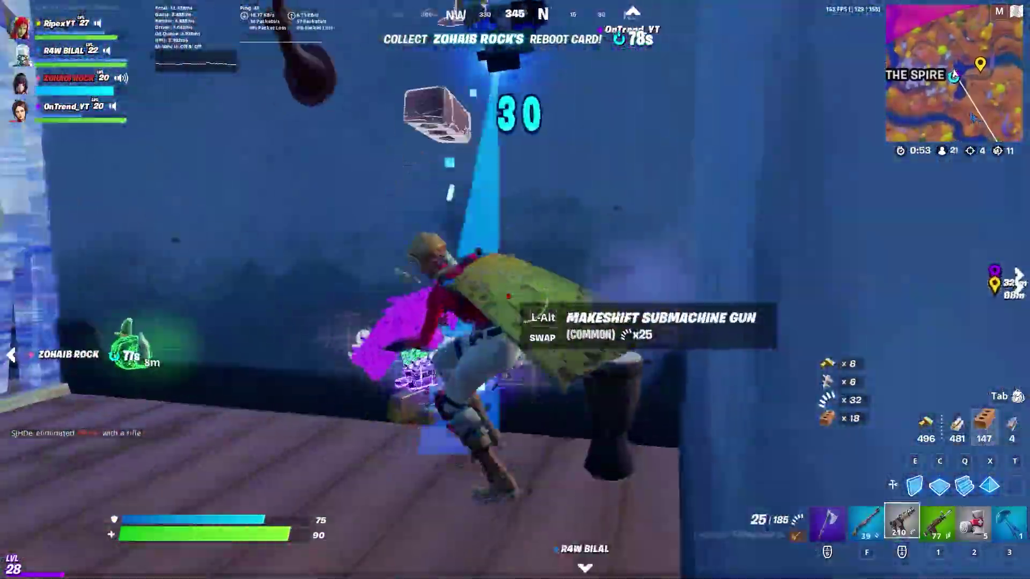
left_click(515, 289)
Build a brick wall and brick stairs for cover.
key("e")
left_click(515, 290)
left_click(515, 290)
Knock down and finish the enemy with the pump shotgun, then run toward the loot.
key("f")
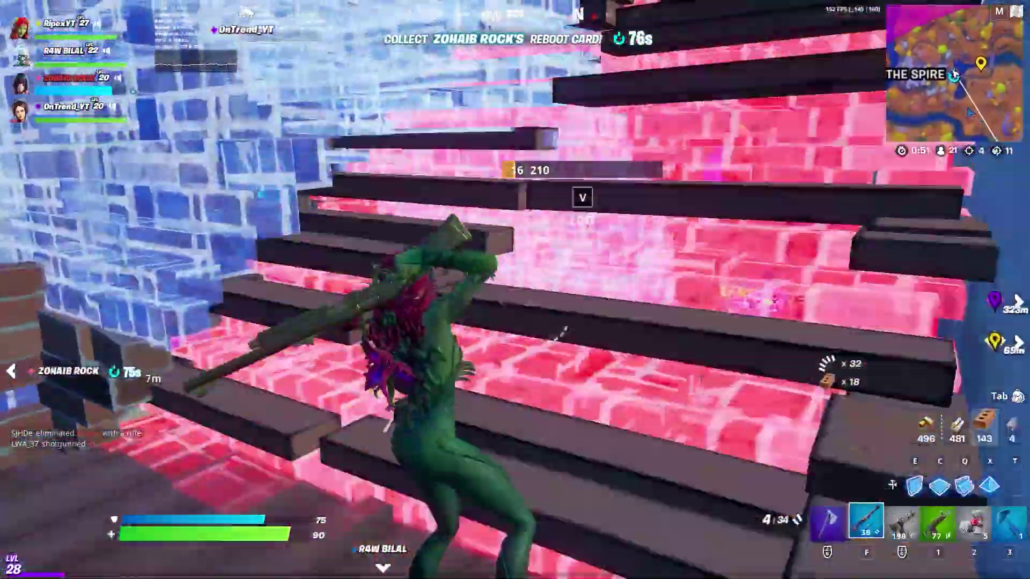
left_click(515, 290)
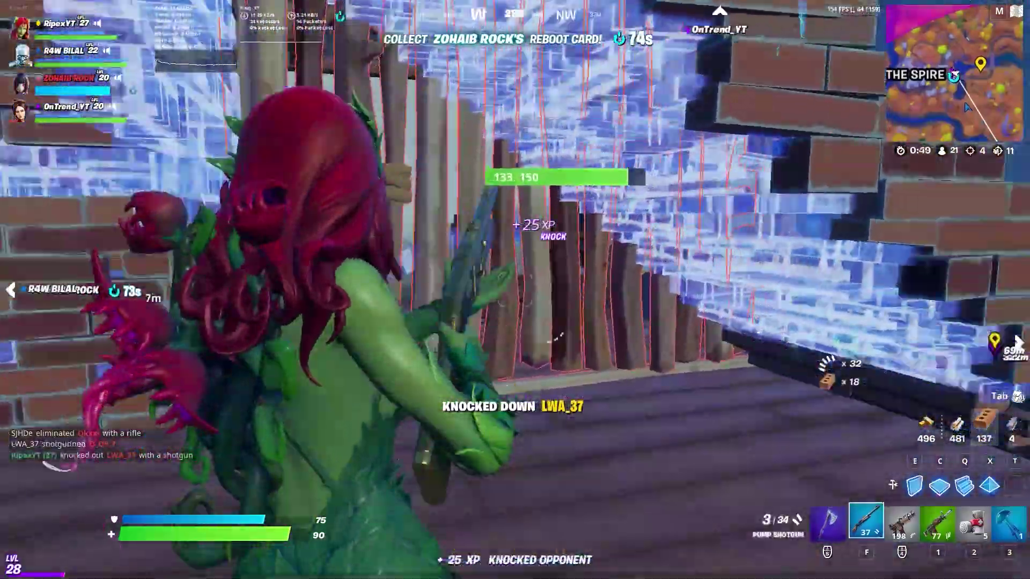
key("r")
left_click(515, 290)
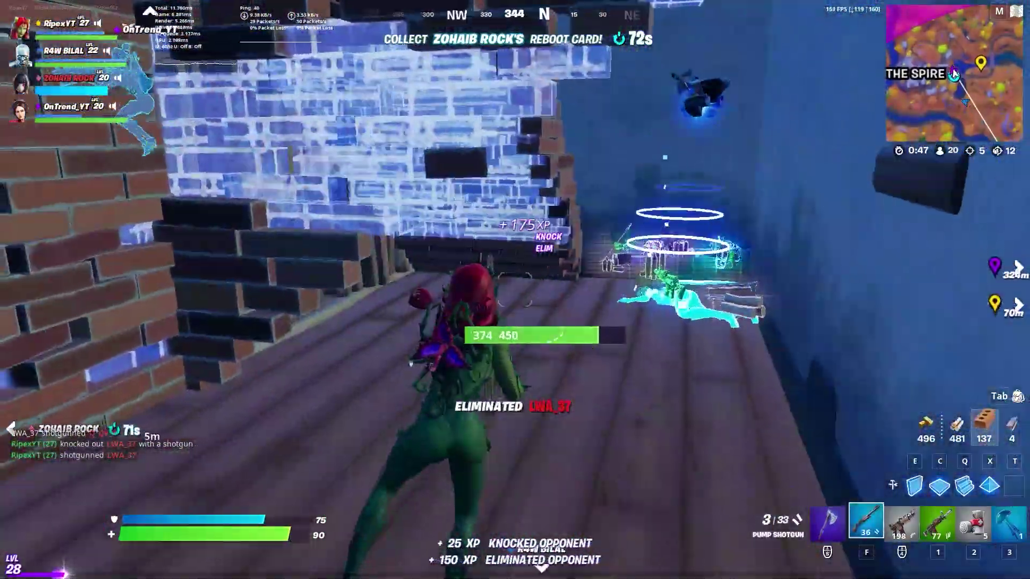
key("w")
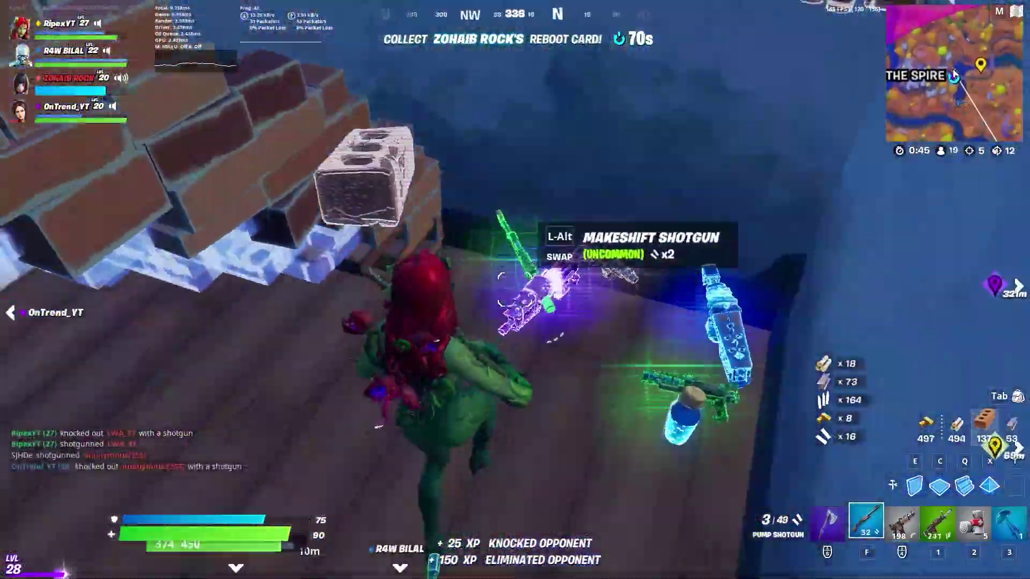
key("w")
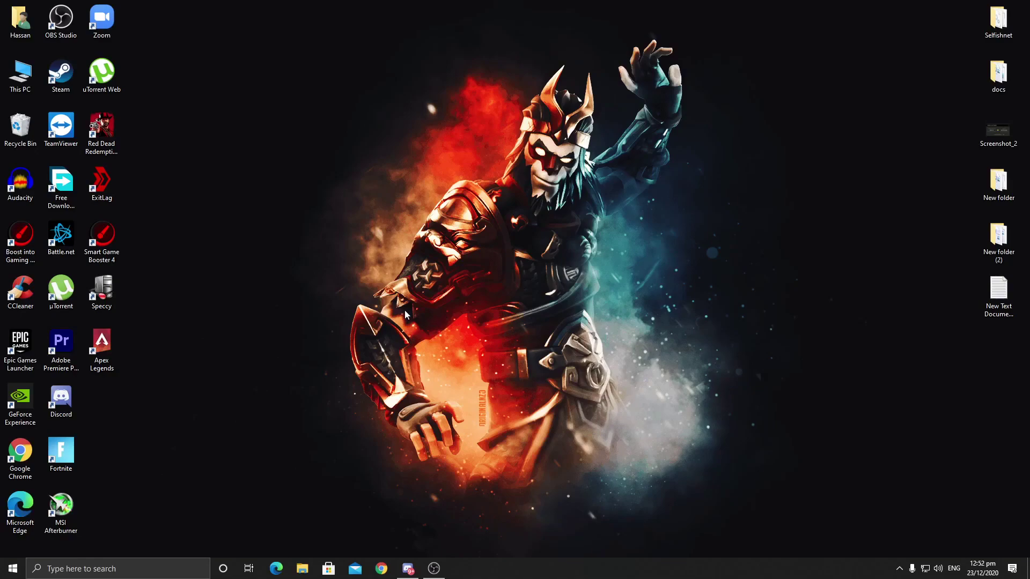
Open the Run dialog from search and run 'temp' to open the Windows temp folder.
key("super+r")
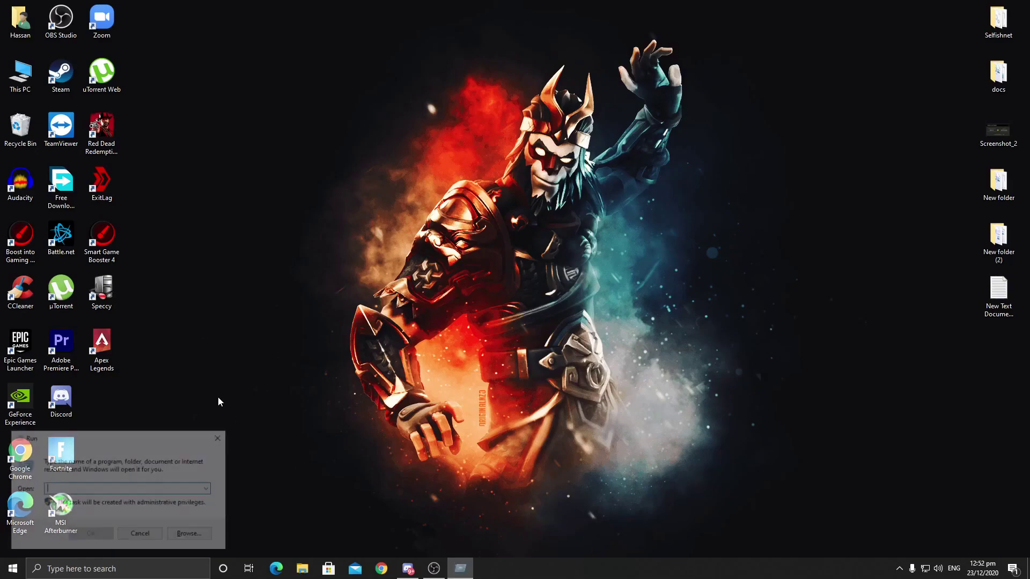
left_click_drag(110, 440, 337, 232)
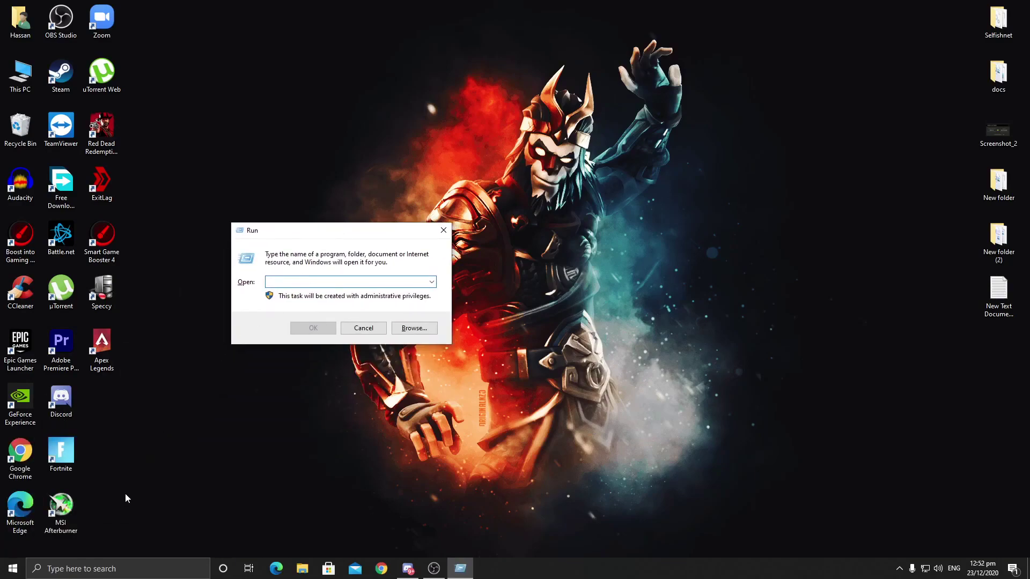
left_click(85, 571)
type("run")
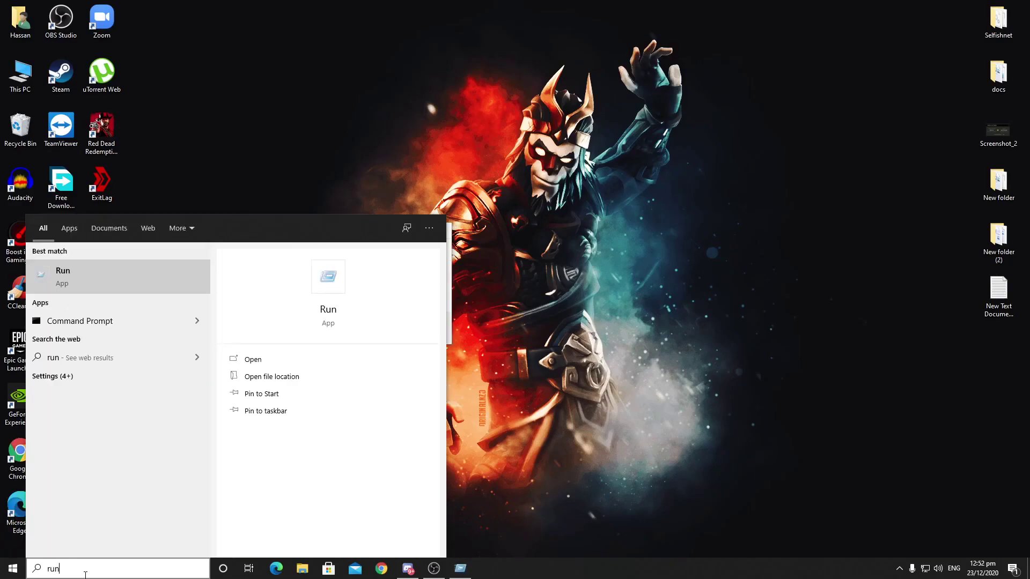
key("Return")
left_click_drag(320, 240, 353, 240)
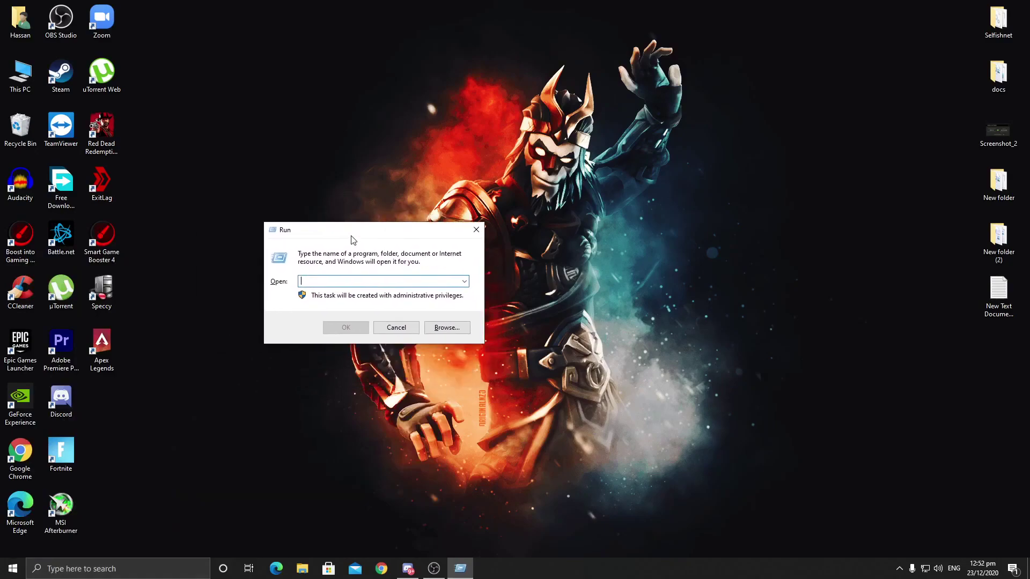
type("temp")
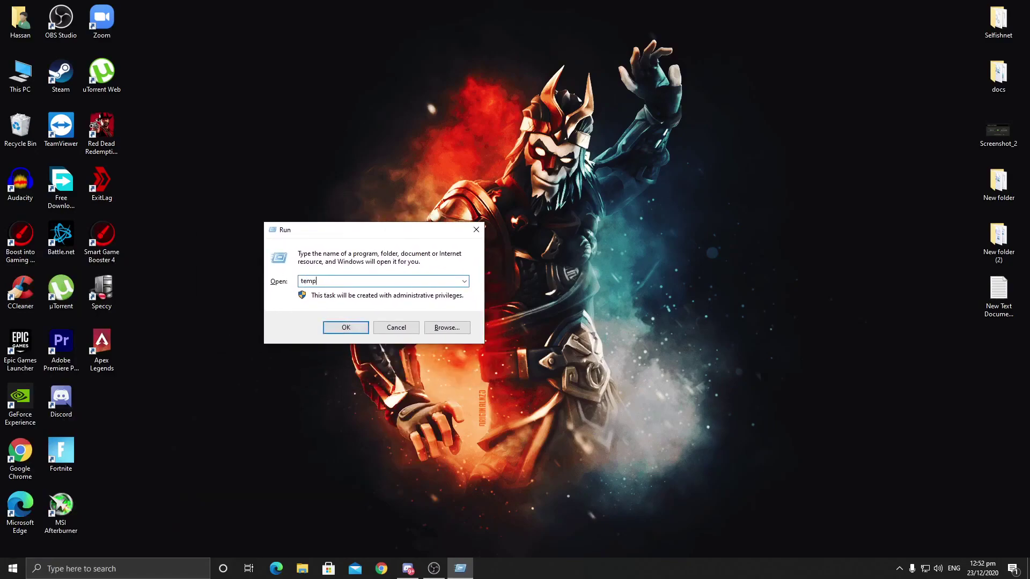
key("Return")
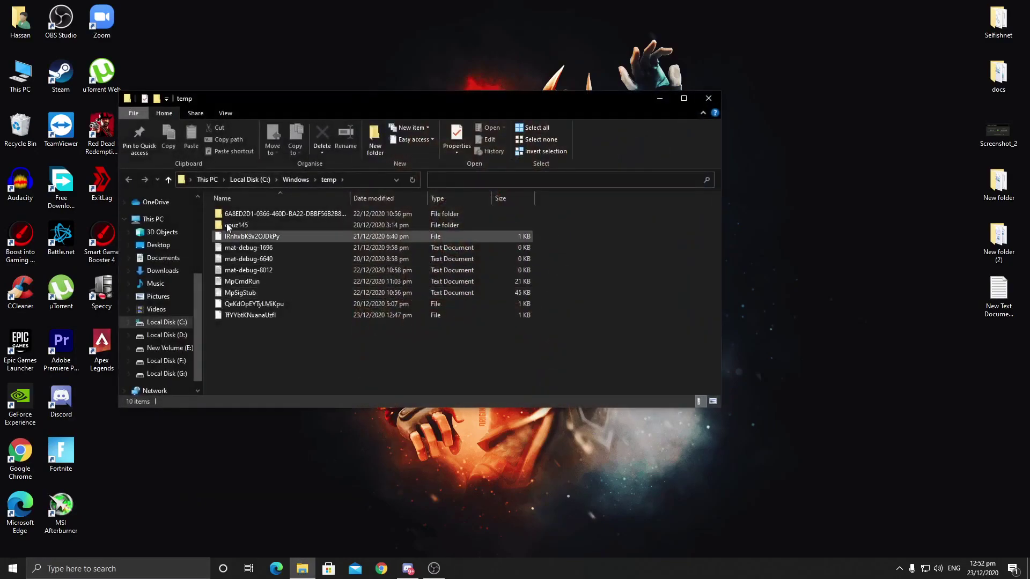
Delete all 10 items in the Windows temp folder and close its window.
left_click_drag(238, 324, 272, 211)
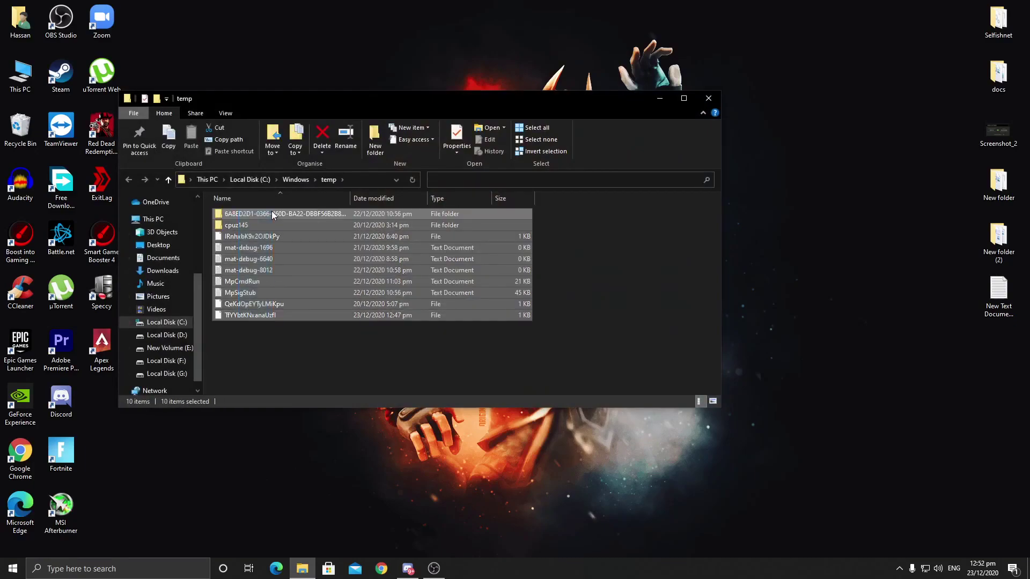
right_click(263, 244)
left_click(316, 393)
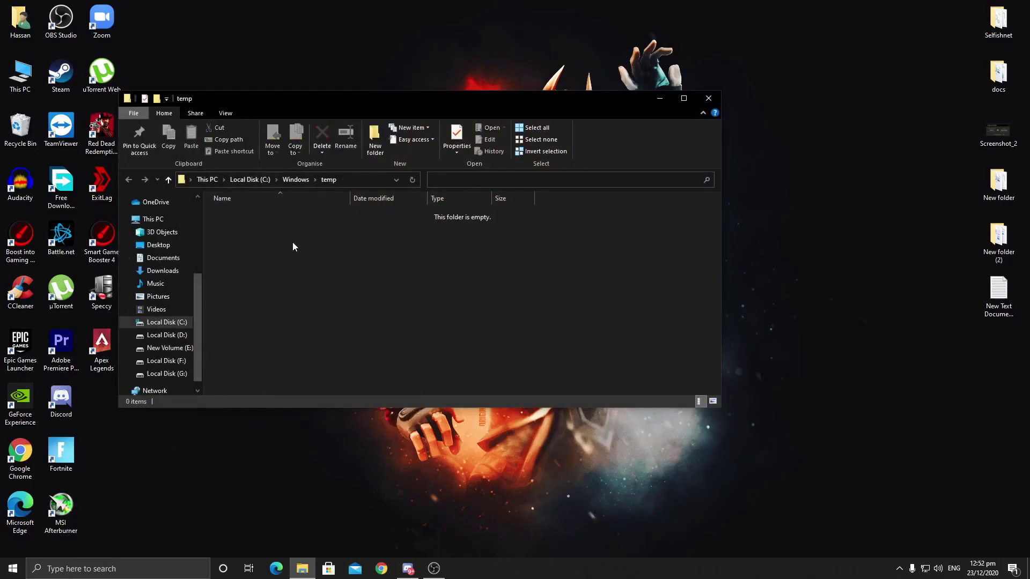
left_click(708, 99)
left_click(90, 574)
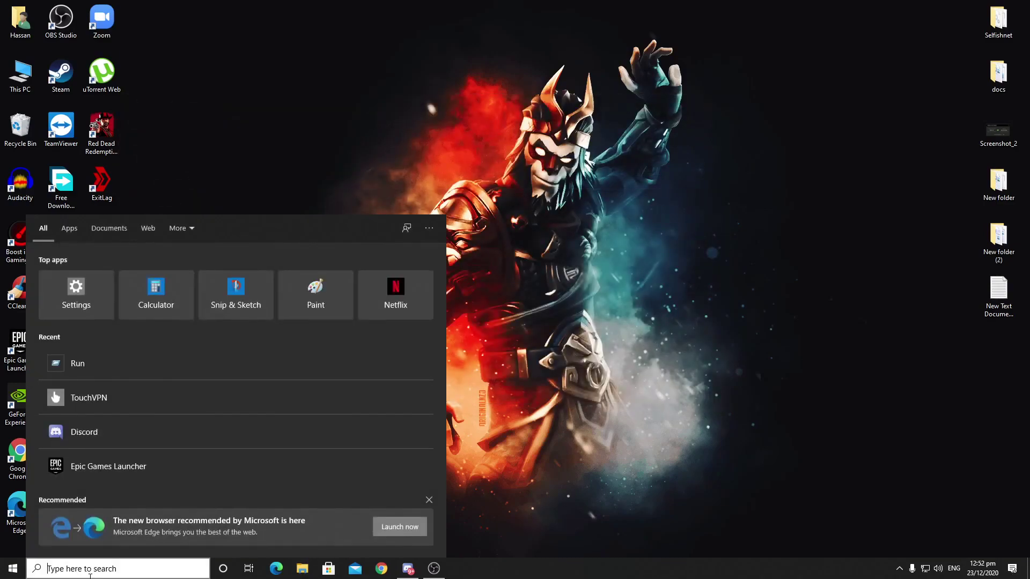
Open Run from search and run %temp% to open the user's local Temp folder.
type("run")
key("Return")
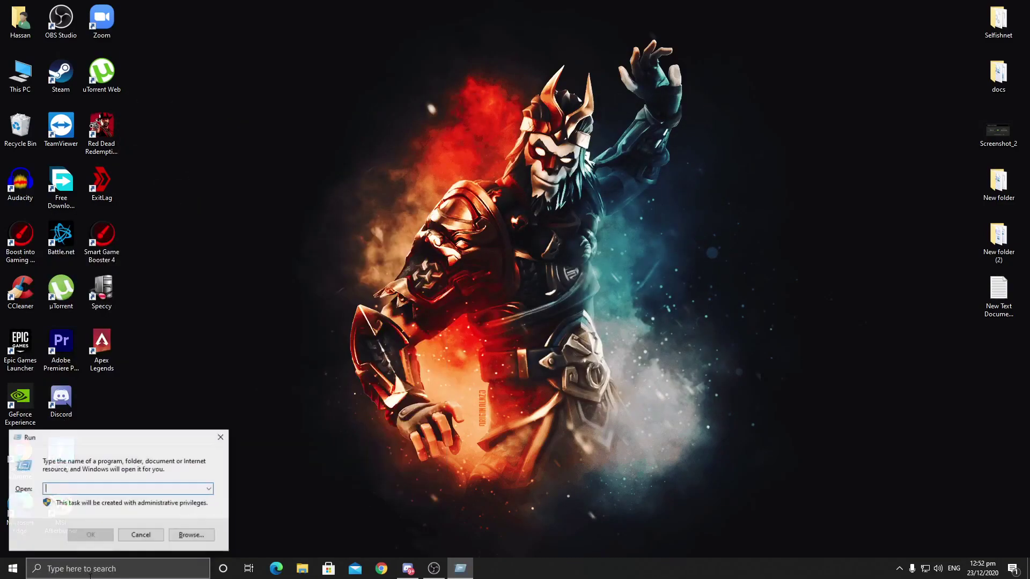
left_click_drag(85, 440, 276, 290)
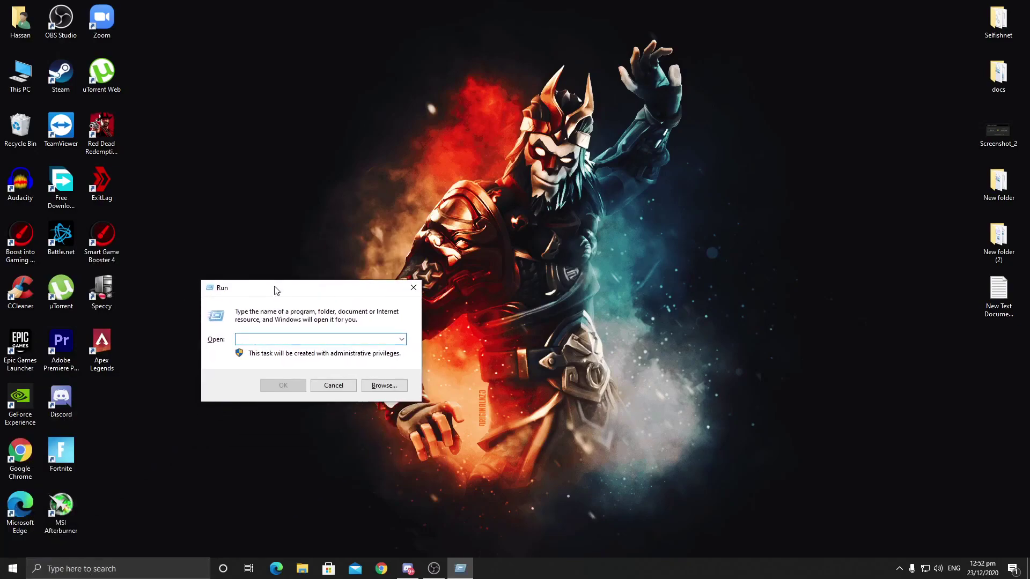
type("%temp")
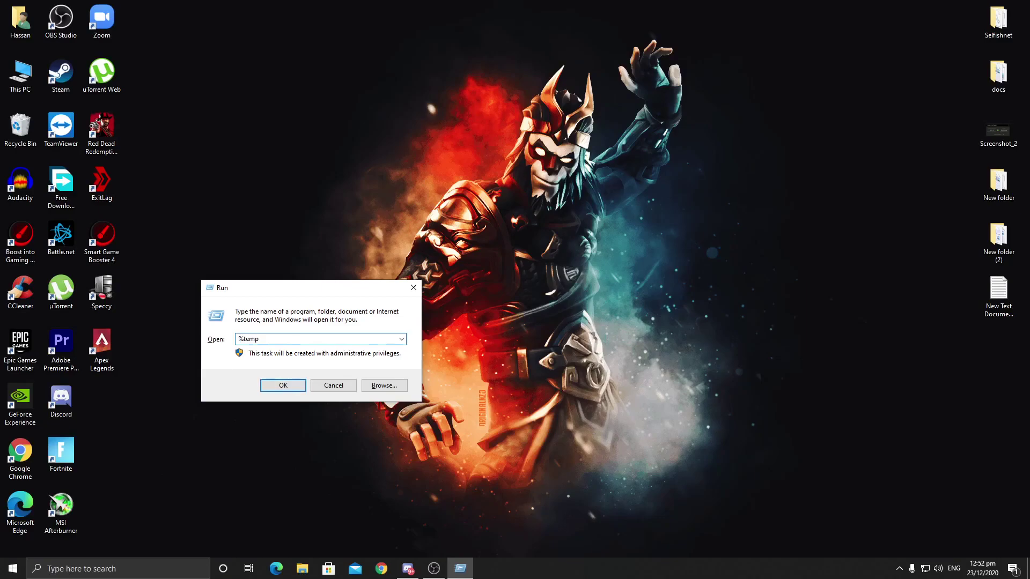
type("%")
key("Return")
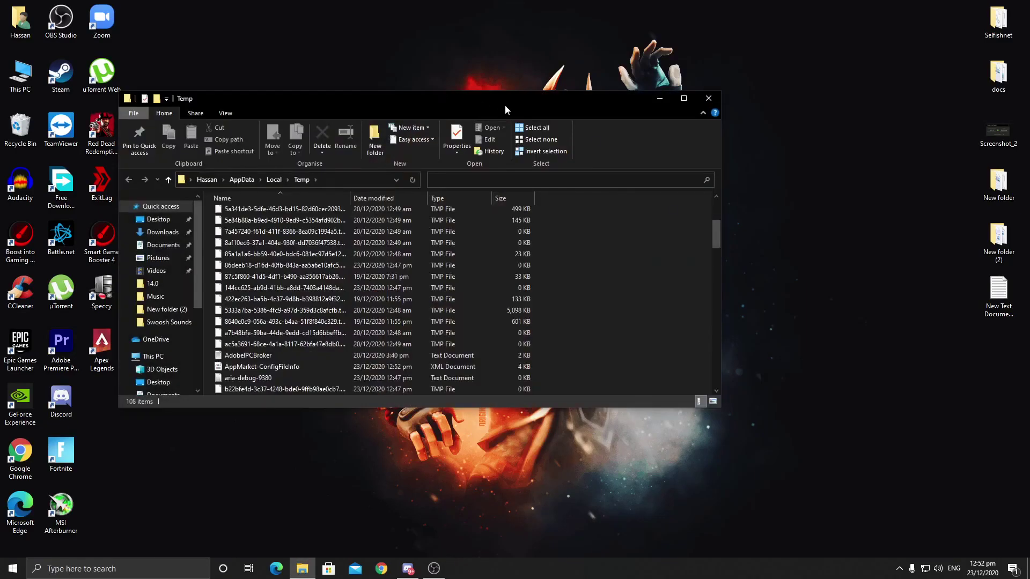
Maximise the Temp folder window and select all 108 files.
double_click(504, 105)
scroll(398, 258, "down", 8)
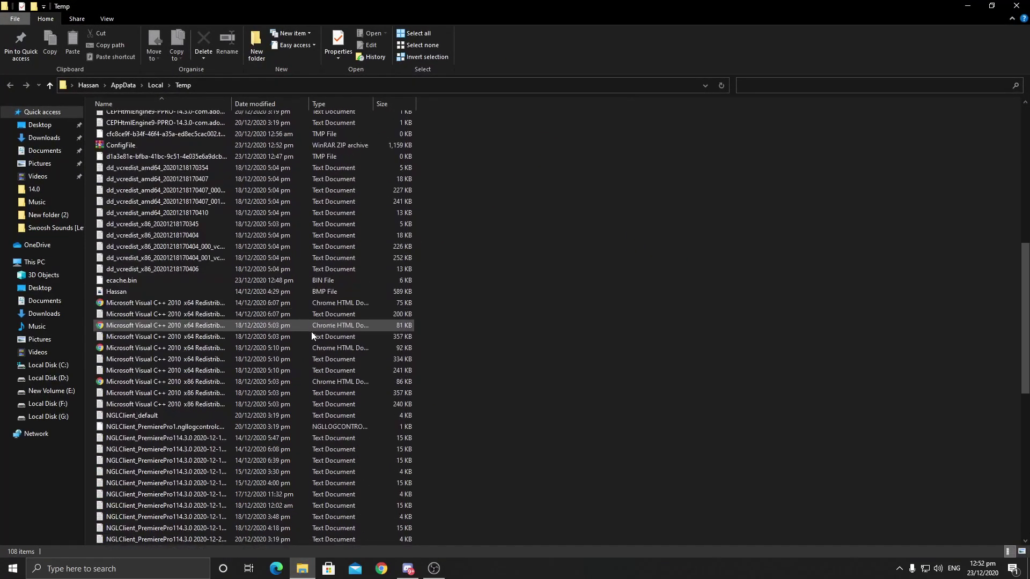
scroll(312, 332, "down", 12)
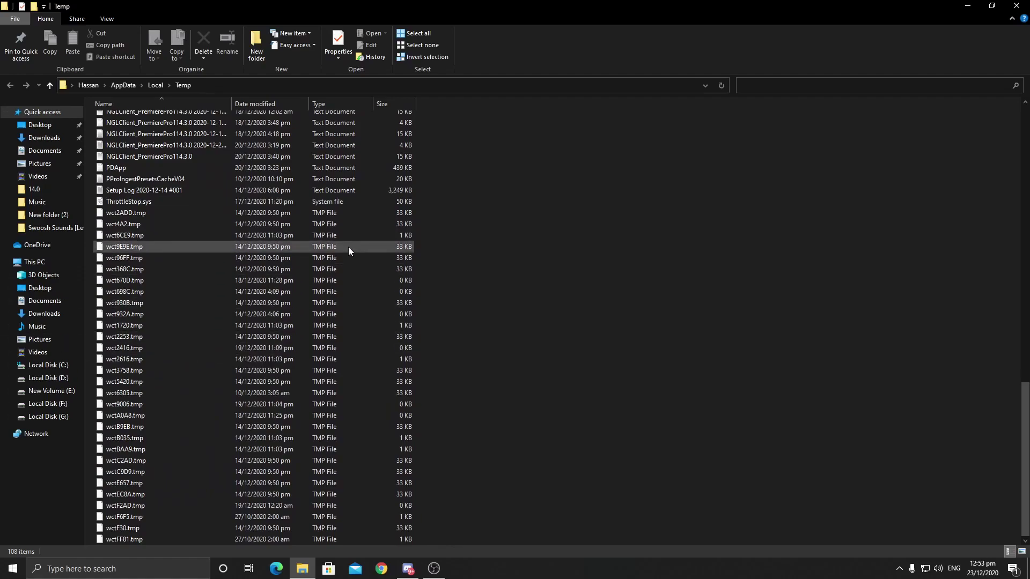
key("ctrl+a")
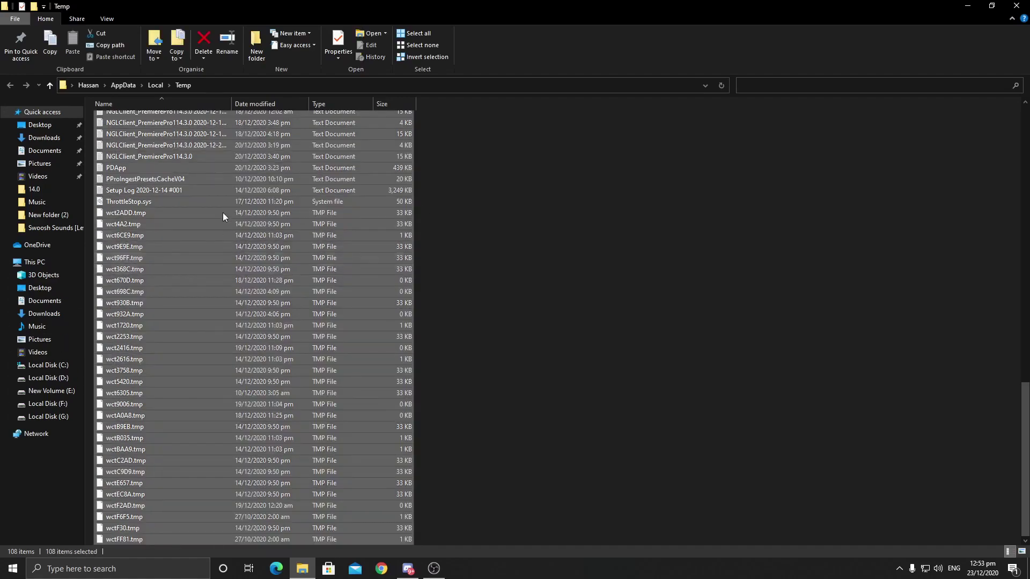
scroll(223, 212, "up", 4)
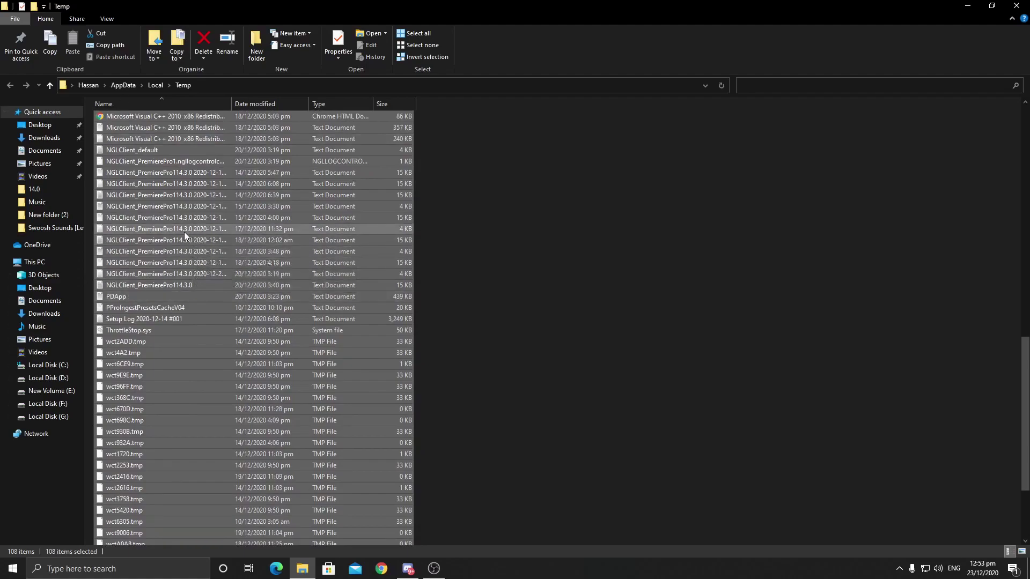
Delete the selected Temp files, skipping all in-use files, leaving six items.
right_click(185, 232)
left_click(239, 397)
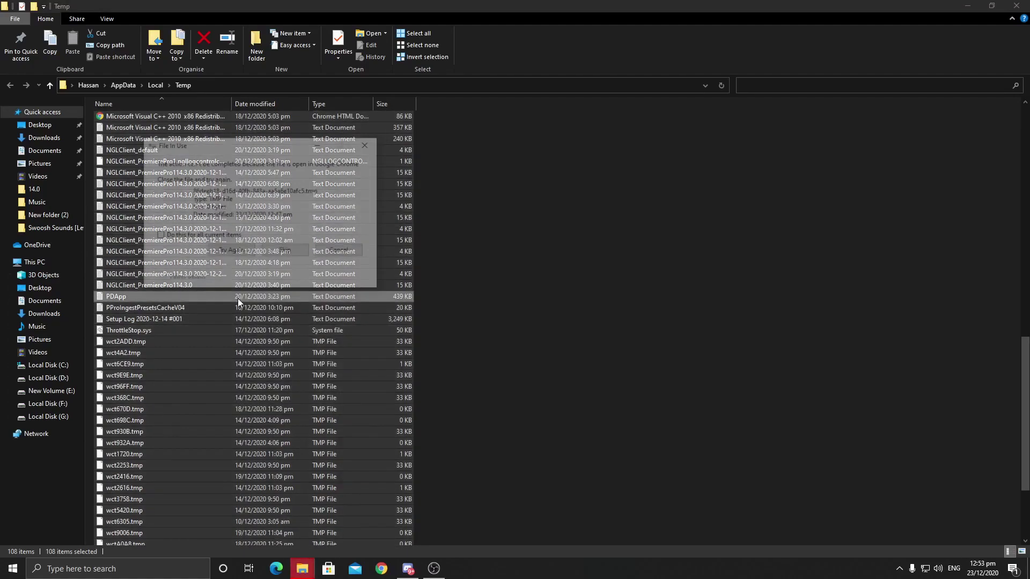
left_click(150, 232)
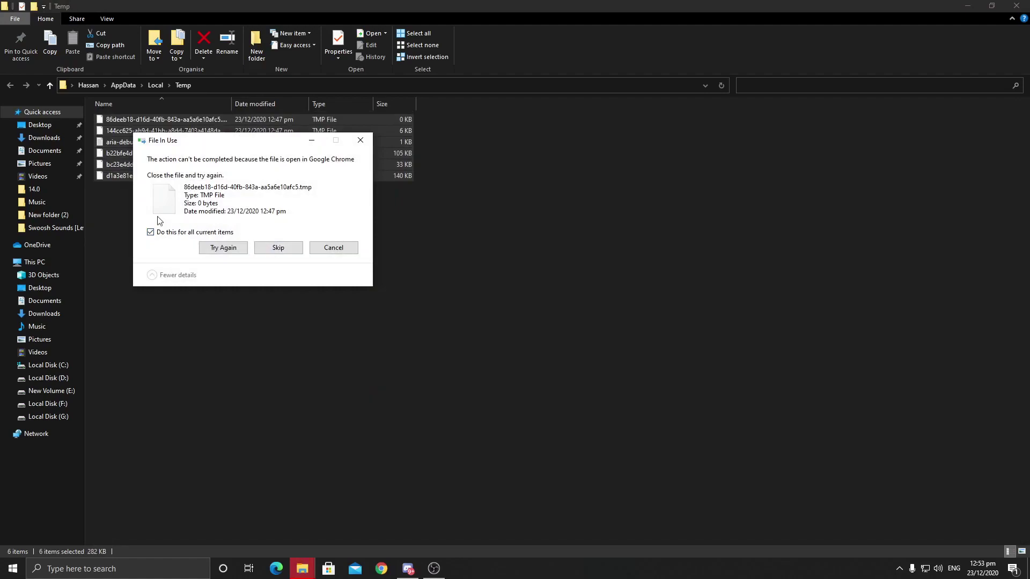
left_click(279, 246)
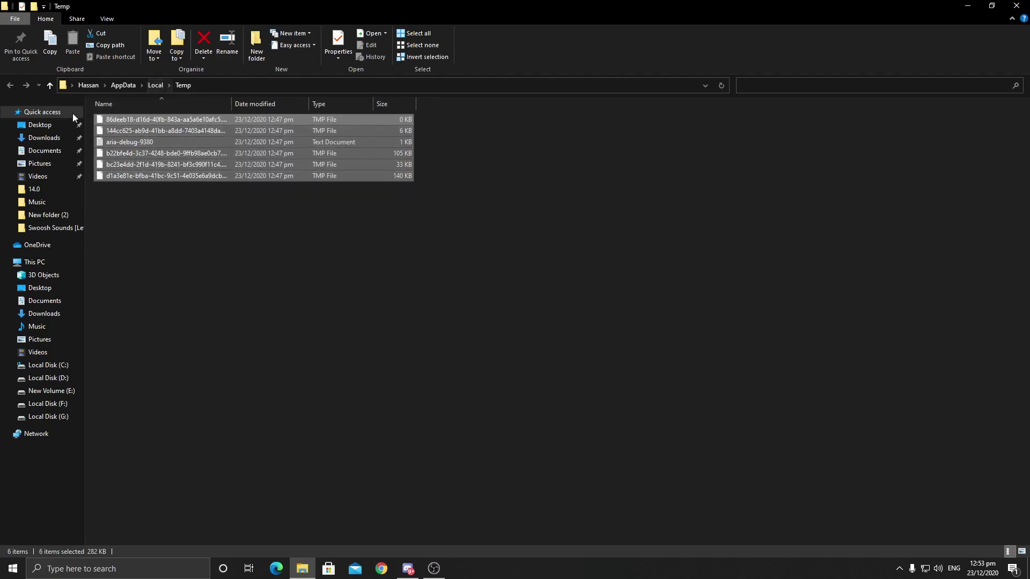
left_click(279, 267)
Close the Temp window and empty the Recycle Bin from the desktop, confirming the deletion.
left_click(1016, 5)
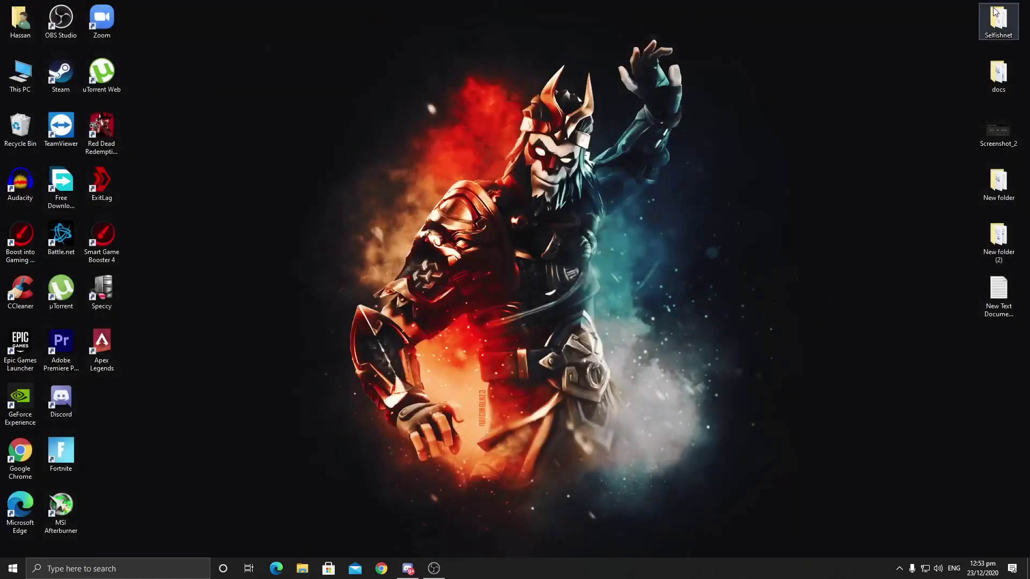
right_click(26, 130)
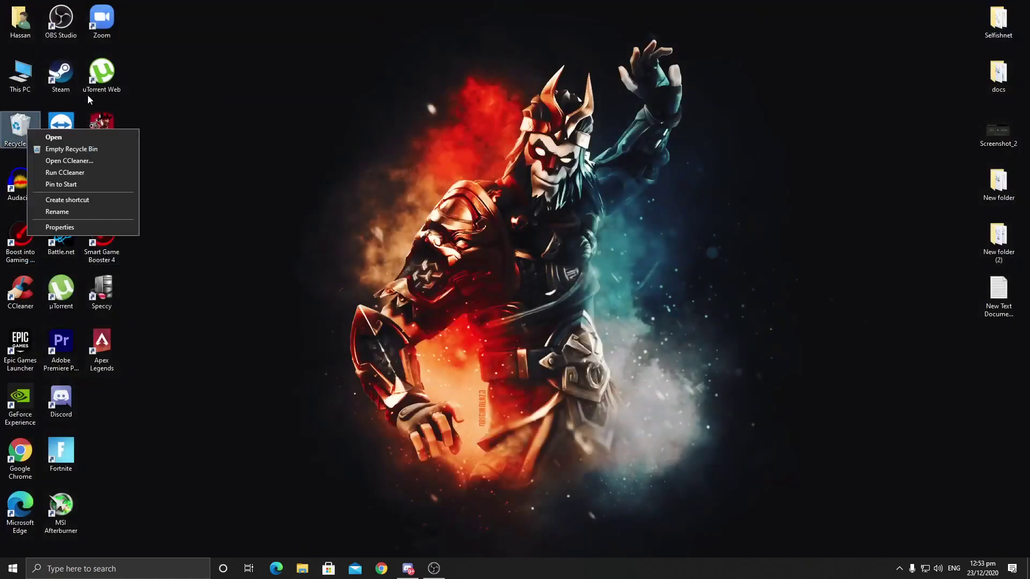
left_click(44, 149)
left_click(556, 293)
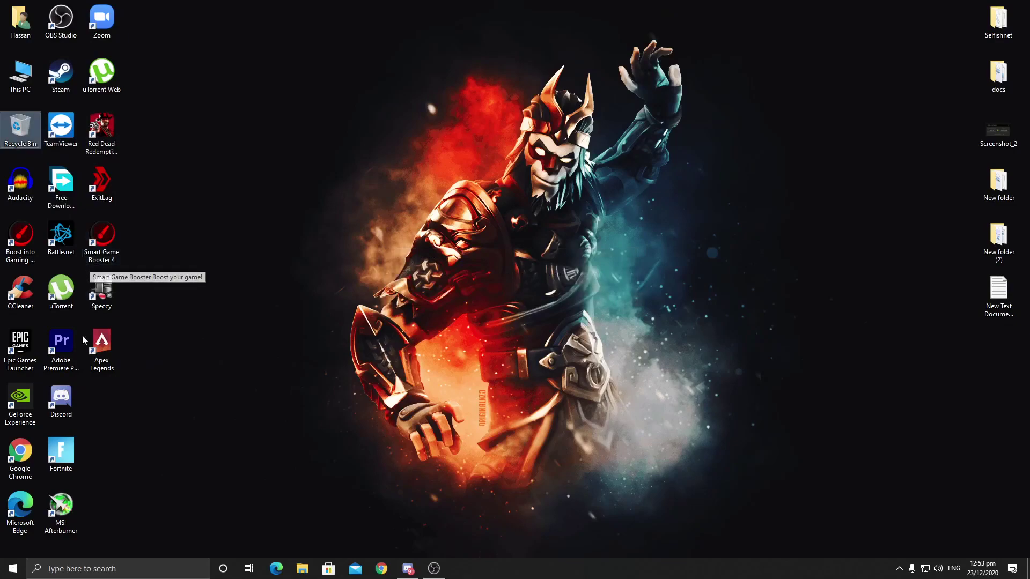
left_click(61, 567)
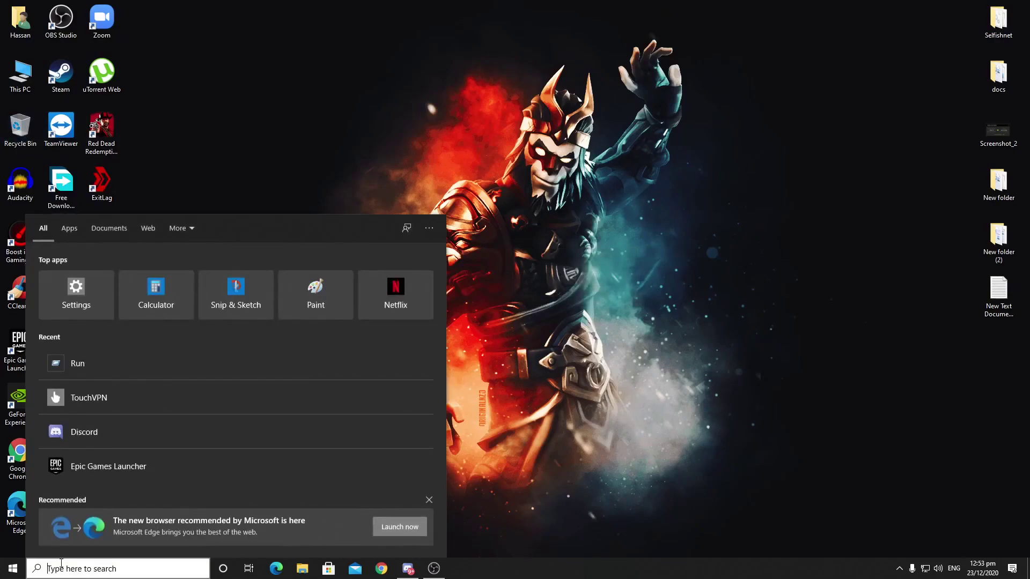
Run %localappdata% from the Run dialog, fixing the misspelled first attempt after the error.
type("run")
key("Return")
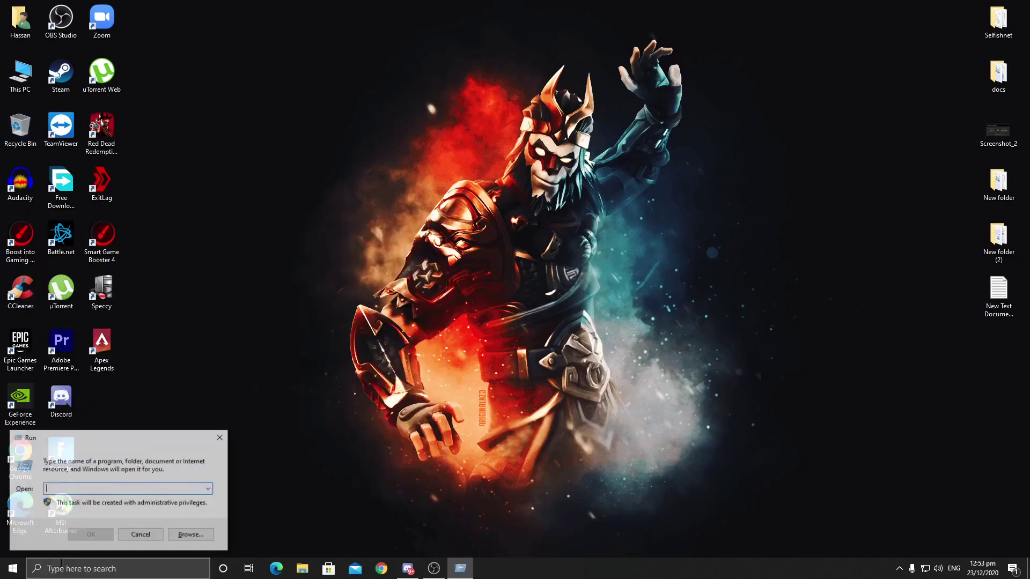
type("%")
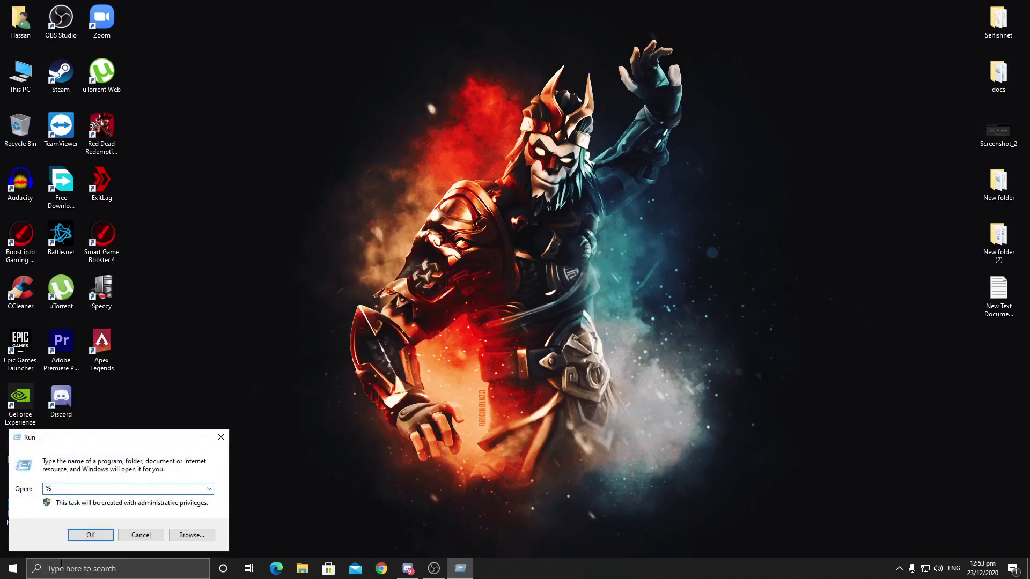
type("localappdat%")
key("Return")
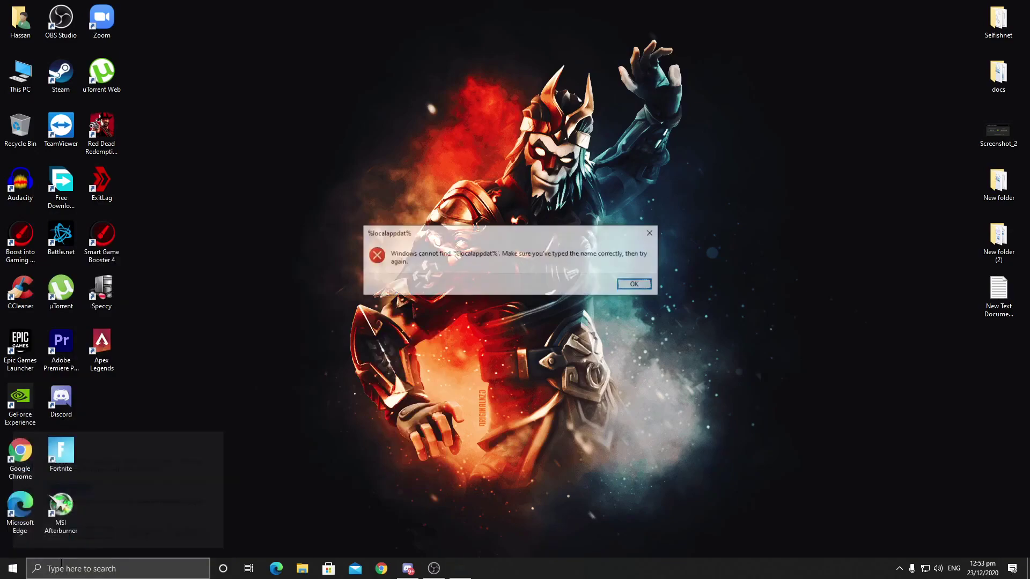
key("Return")
key("End")
key("Left")
type("a")
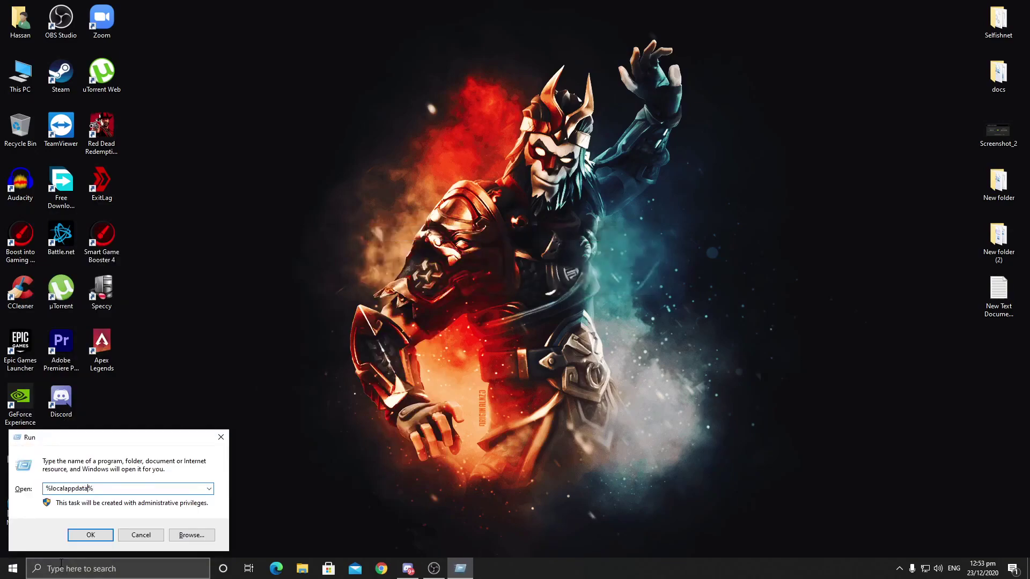
key("Return")
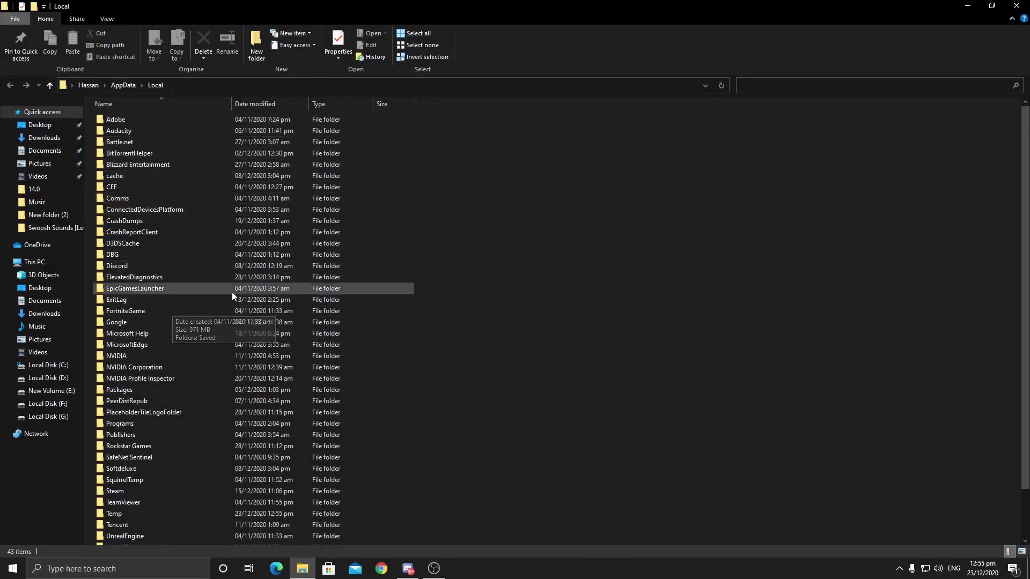
Navigate into FortniteGame > Saved > Crashes and confirm the Crashes folder holds nothing.
double_click(118, 311)
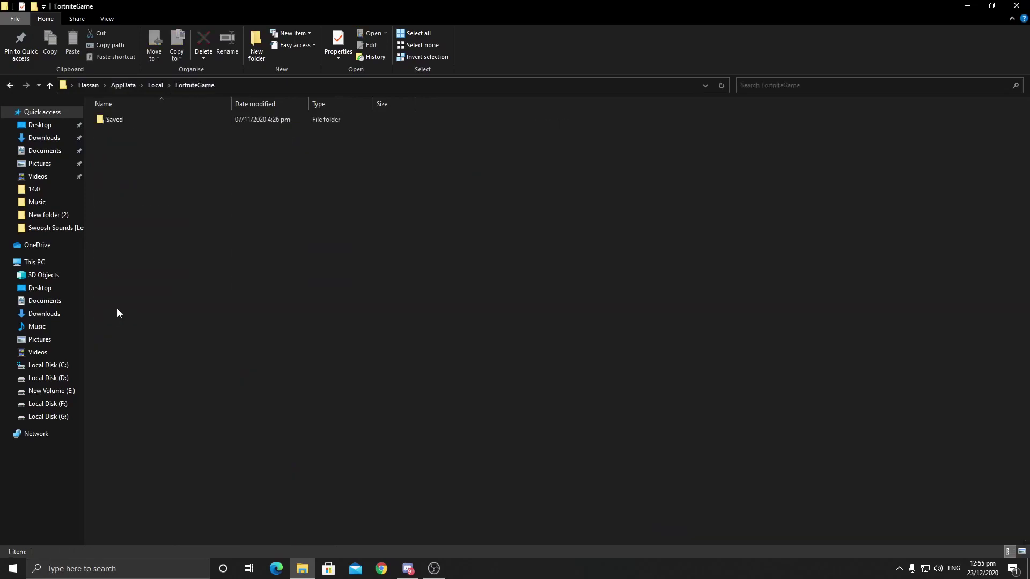
double_click(112, 119)
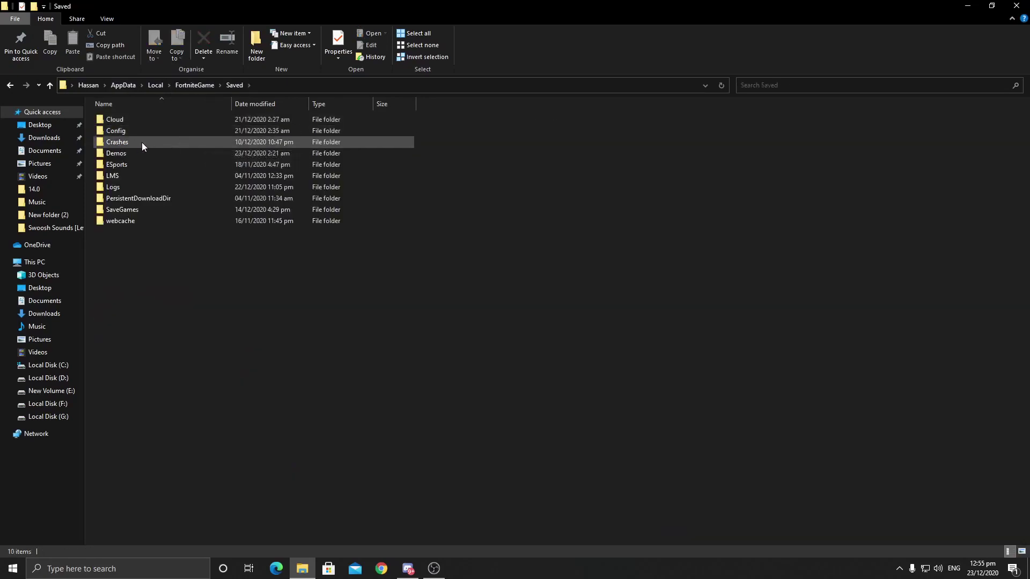
double_click(110, 142)
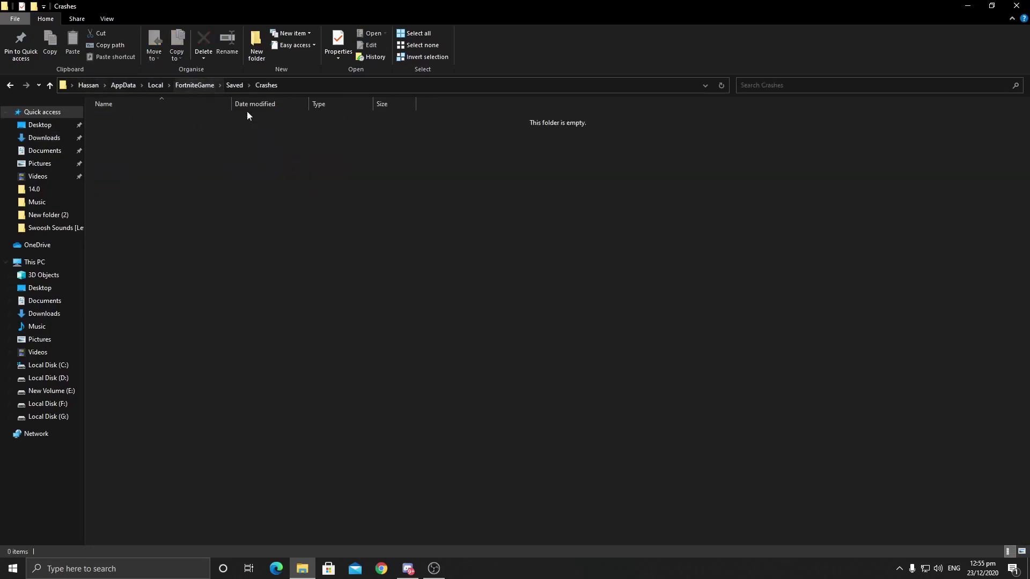
left_click_drag(98, 134, 567, 476)
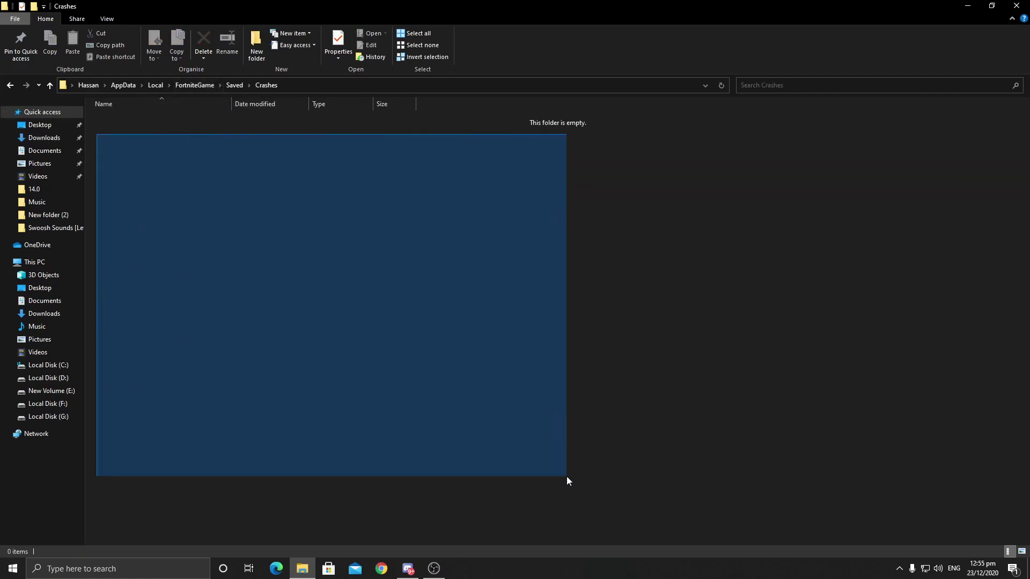
left_click_drag(135, 136, 549, 148)
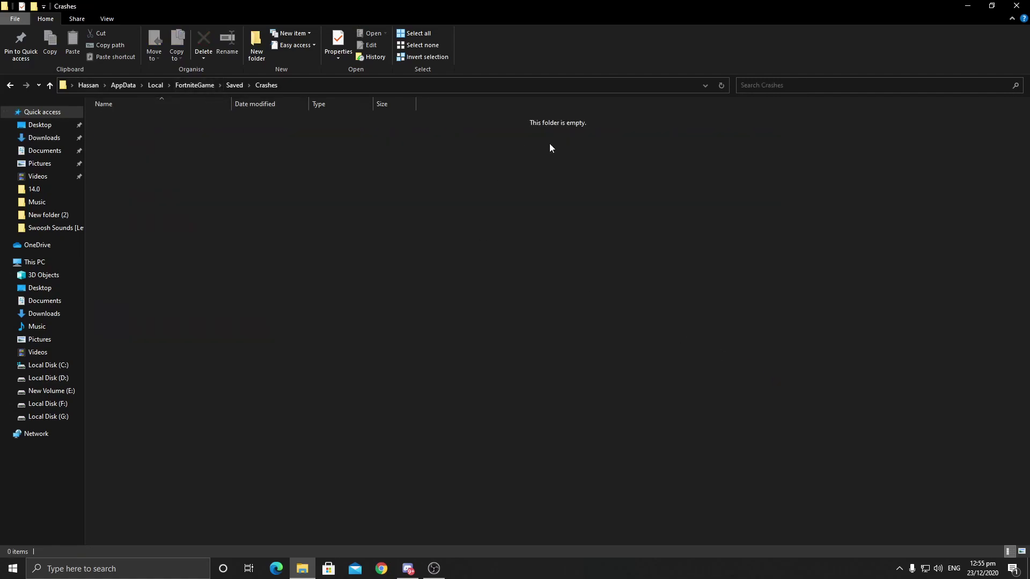
left_click_drag(122, 118, 617, 371)
left_click_drag(111, 118, 257, 169)
left_click_drag(141, 148, 246, 239)
Delete all 13 items in FortniteGame's Saved\Logs folder.
left_click(234, 85)
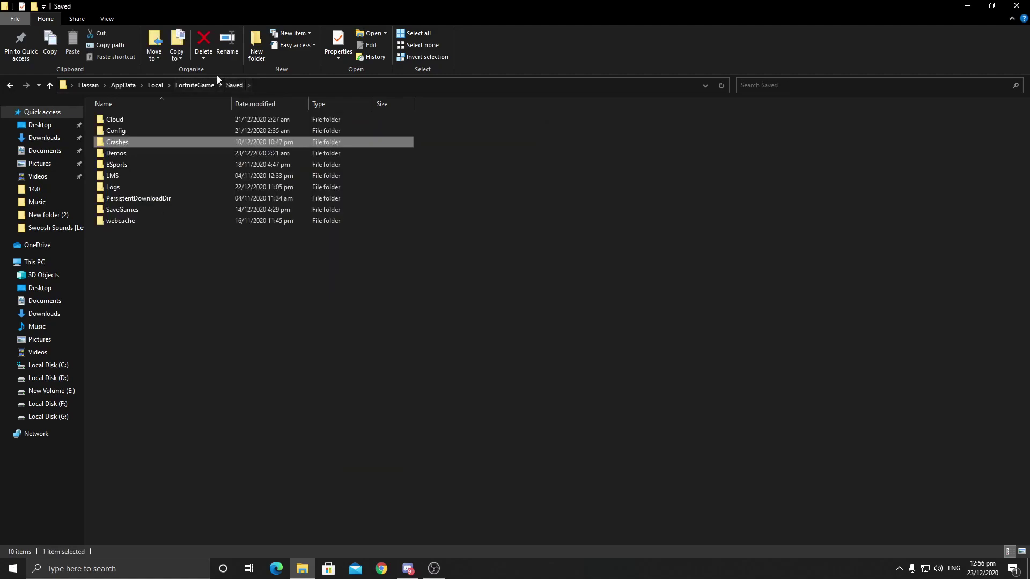
double_click(112, 187)
left_click_drag(139, 316, 203, 117)
key("Delete")
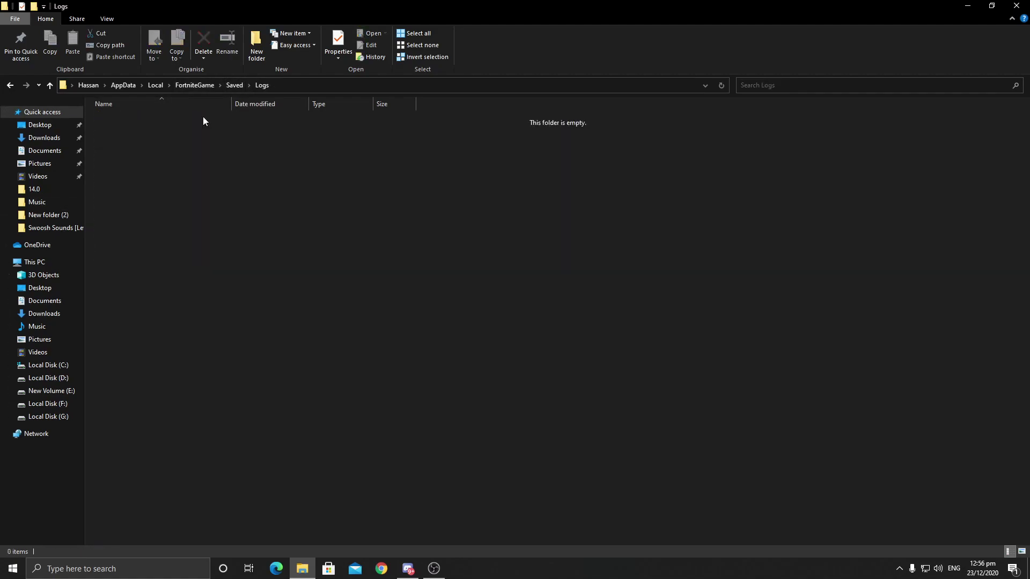
key("alt+Up")
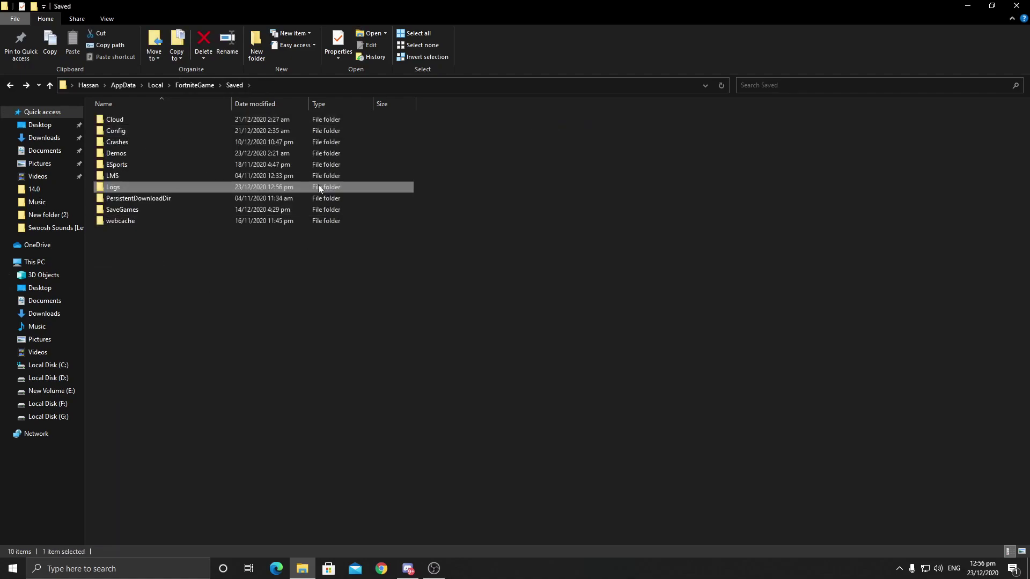
Delete all six items in the webcache folder and close File Explorer.
double_click(111, 221)
left_click_drag(111, 223, 165, 109)
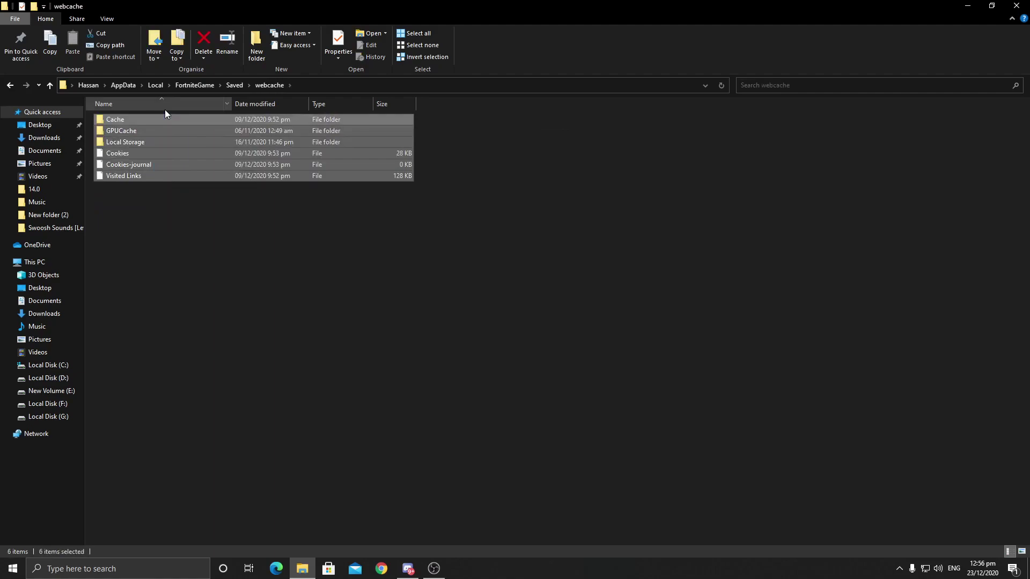
key("Delete")
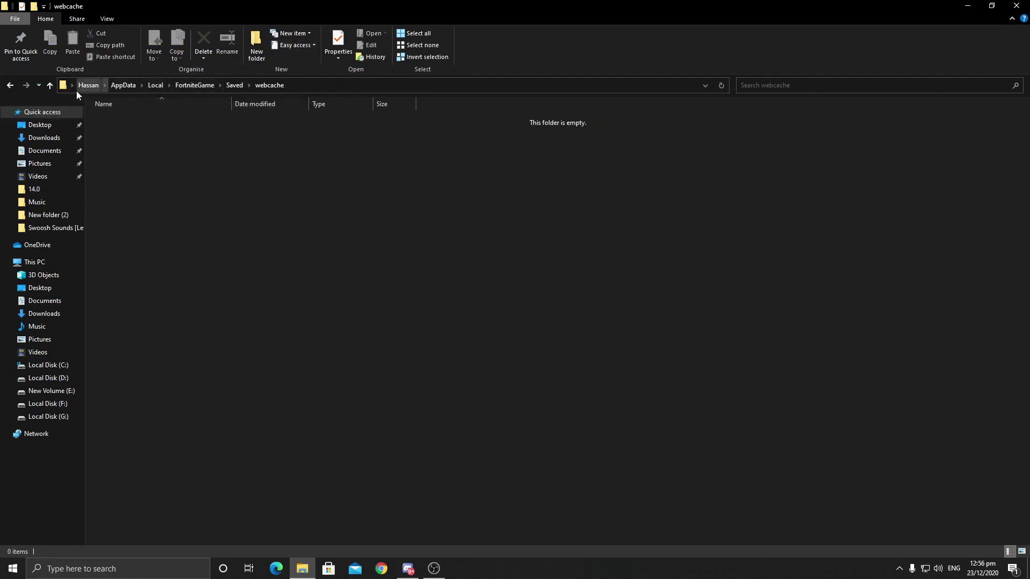
left_click(1017, 5)
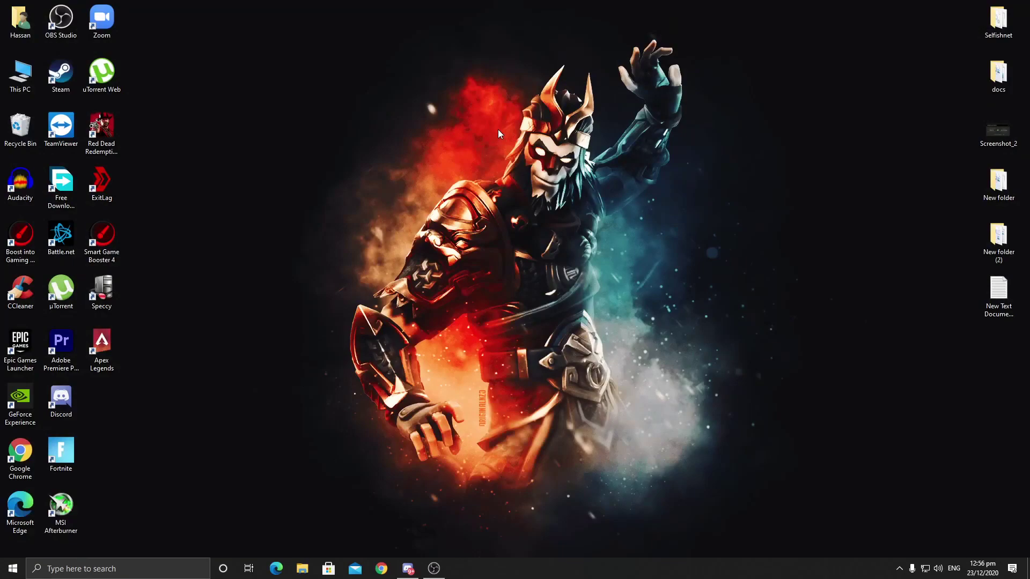